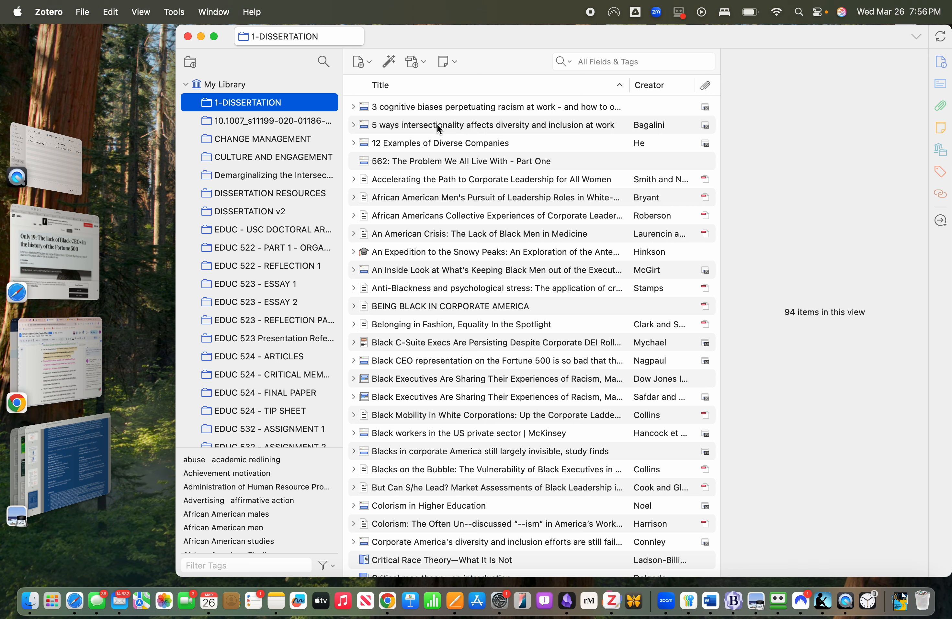
# Step: Copy the American Psychological Association (APA) 7th edition citation of "5 ways intersectionality affects diversity and inclusion at work" to the clipboard
pyautogui.click(440, 129)
pyautogui.rightClick(439, 129)
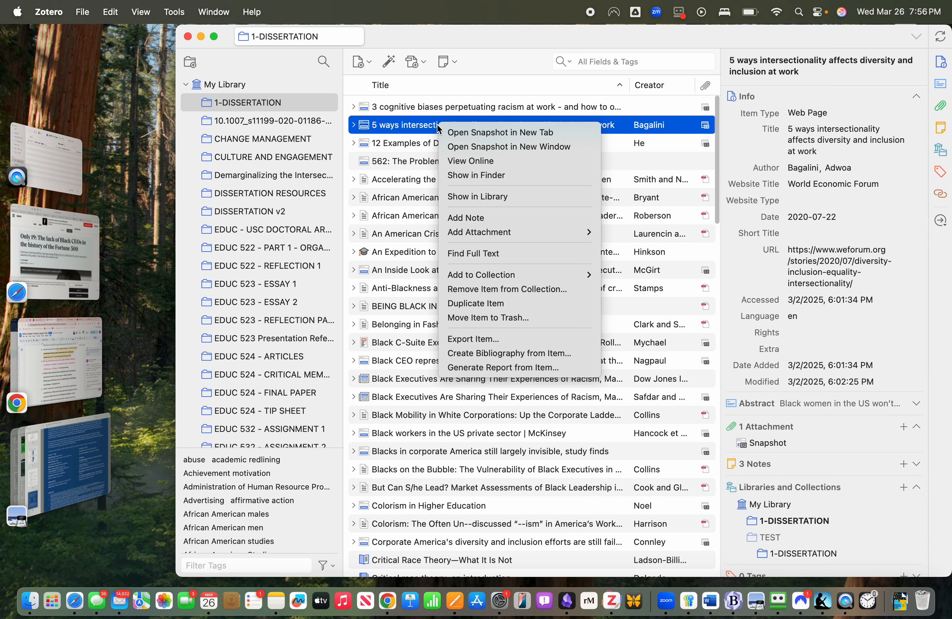
pyautogui.click(497, 354)
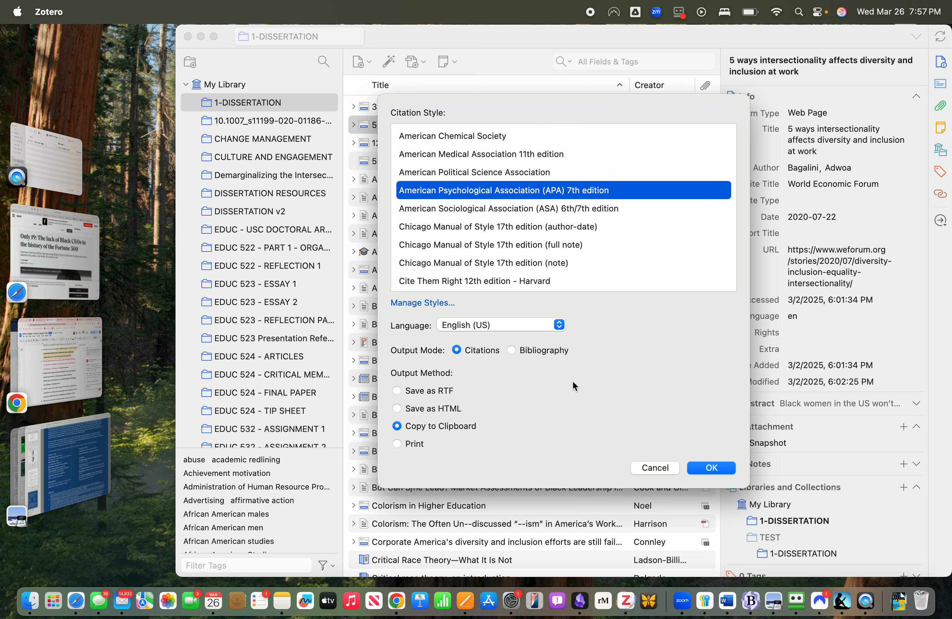
pyautogui.click(712, 468)
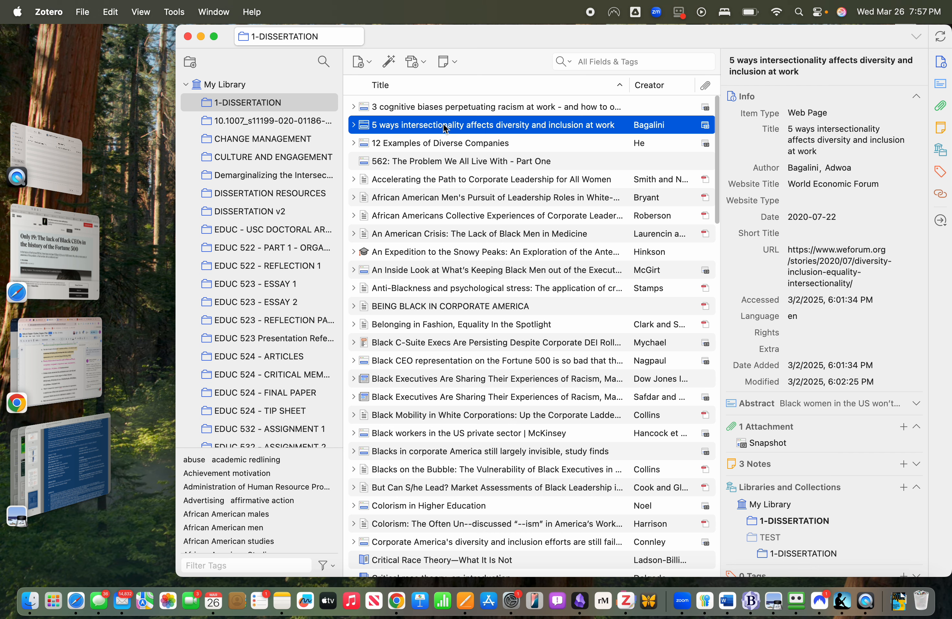
pyautogui.rightClick(445, 128)
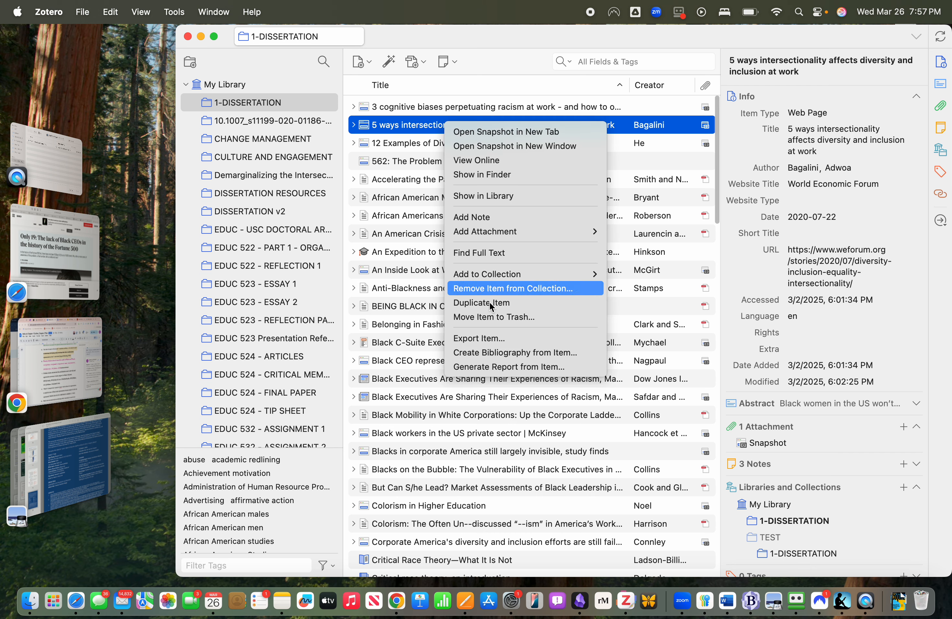
pyautogui.click(496, 352)
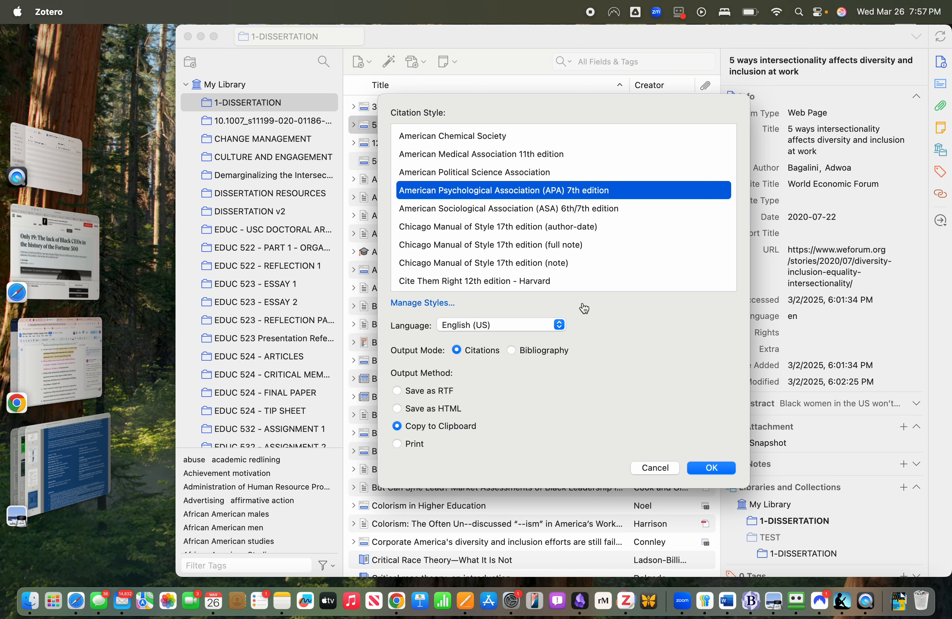
pyautogui.click(714, 467)
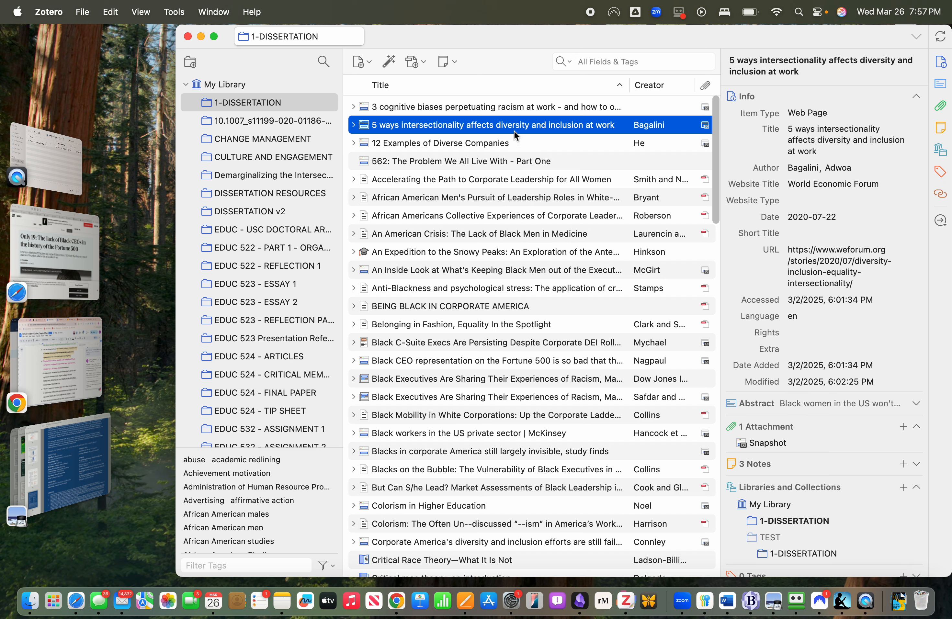
# Step: Switch to BBEdit, create a new text document and paste the copied in-text citation into it
pyautogui.press('super+Tab')
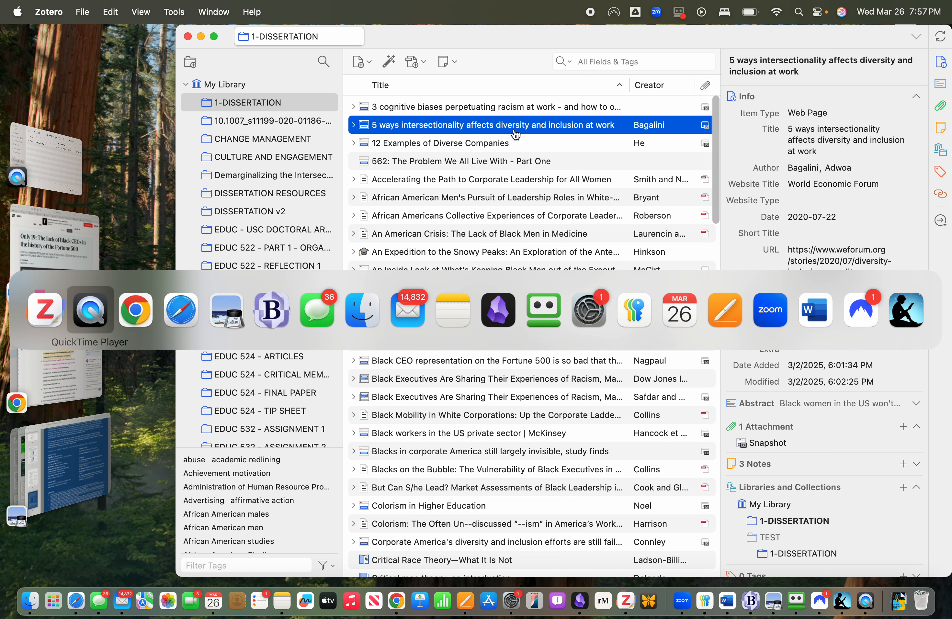
pyautogui.press('super+Tab')
pyautogui.press('super+Tab')
pyautogui.press('super+Tab')
pyautogui.press('super+Tab')
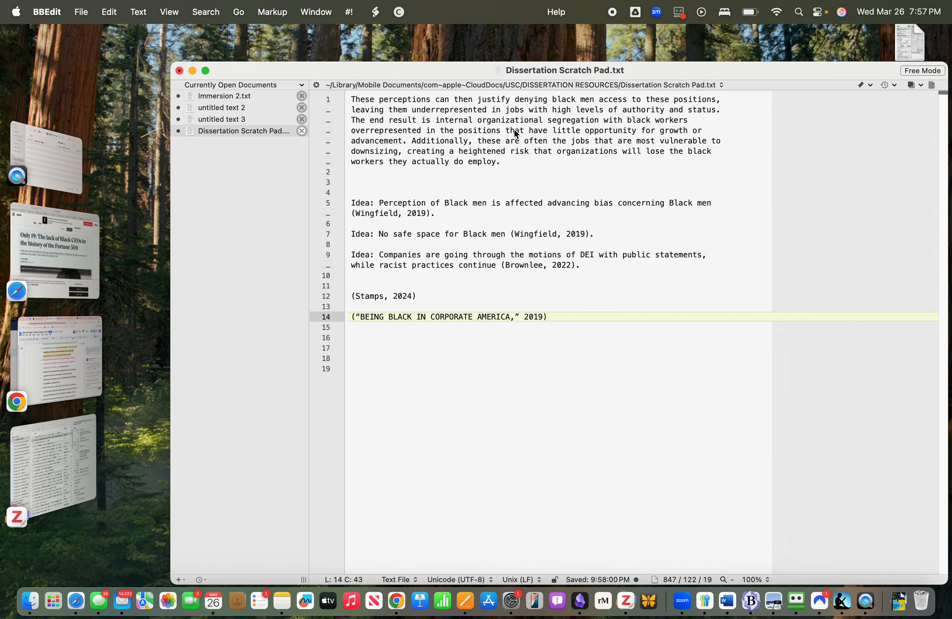
pyautogui.press('super+n')
pyautogui.write('(Bagalini, 2020)')
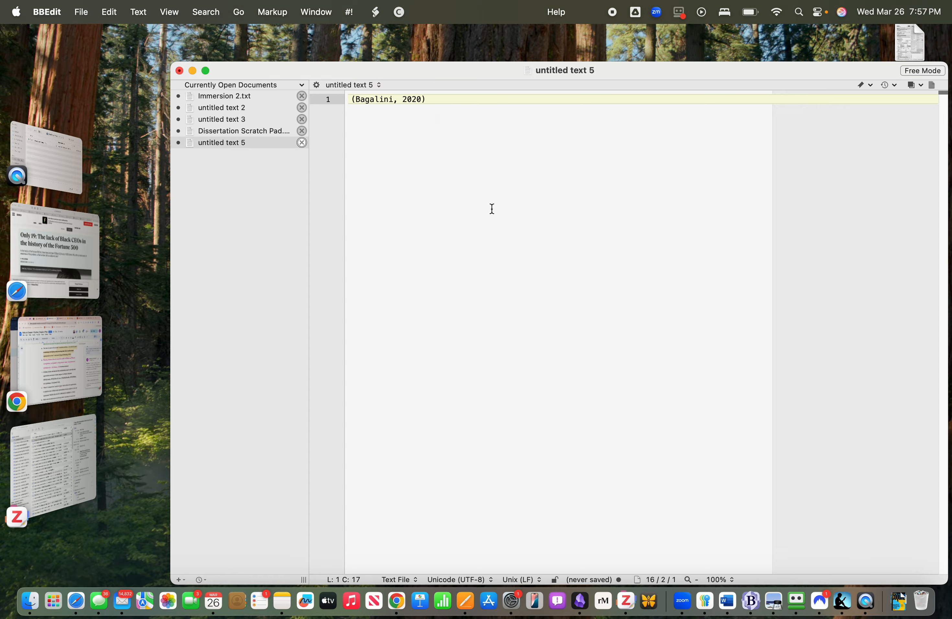
# Step: Return to Zotero and copy the APA 7th edition citation of the "5 ways intersectionality" item to the clipboard again
pyautogui.press('super+Tab')
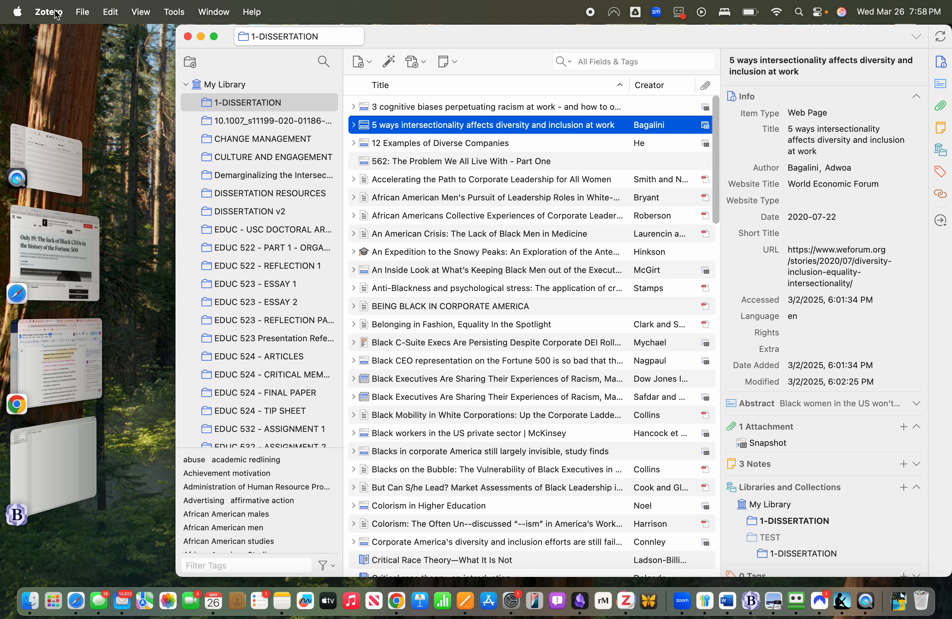
pyautogui.click(110, 13)
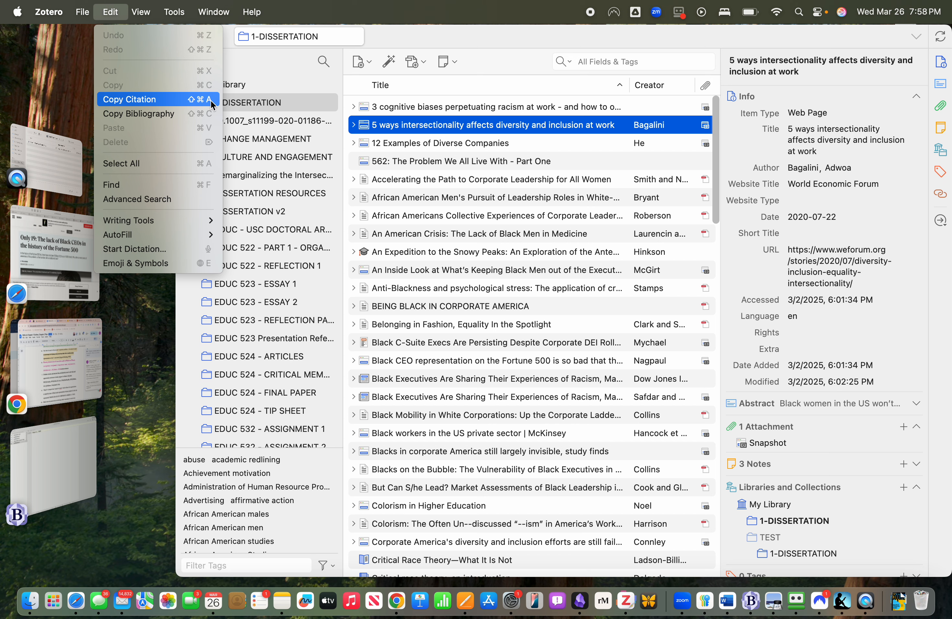
pyautogui.rightClick(451, 129)
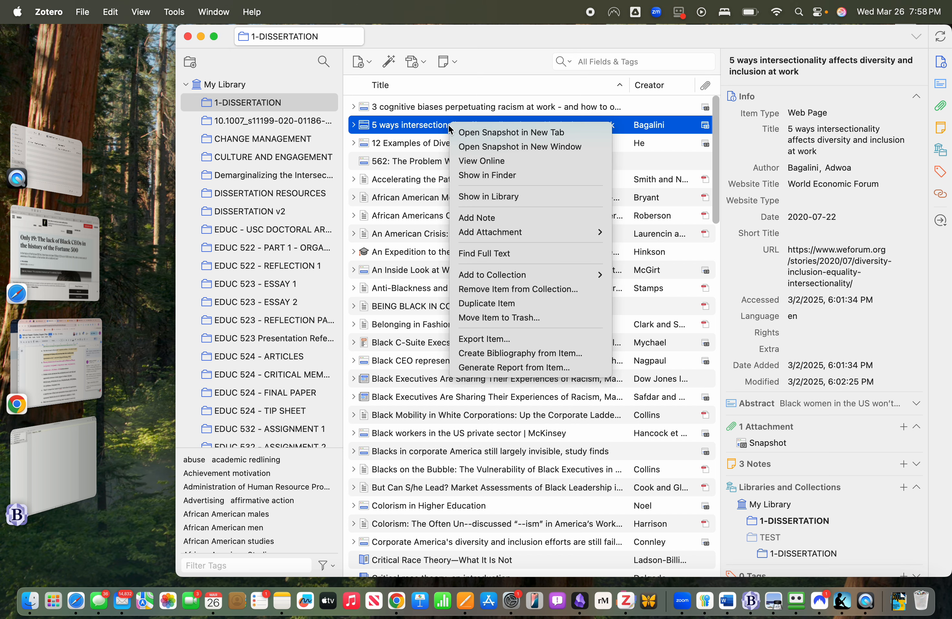
pyautogui.click(490, 355)
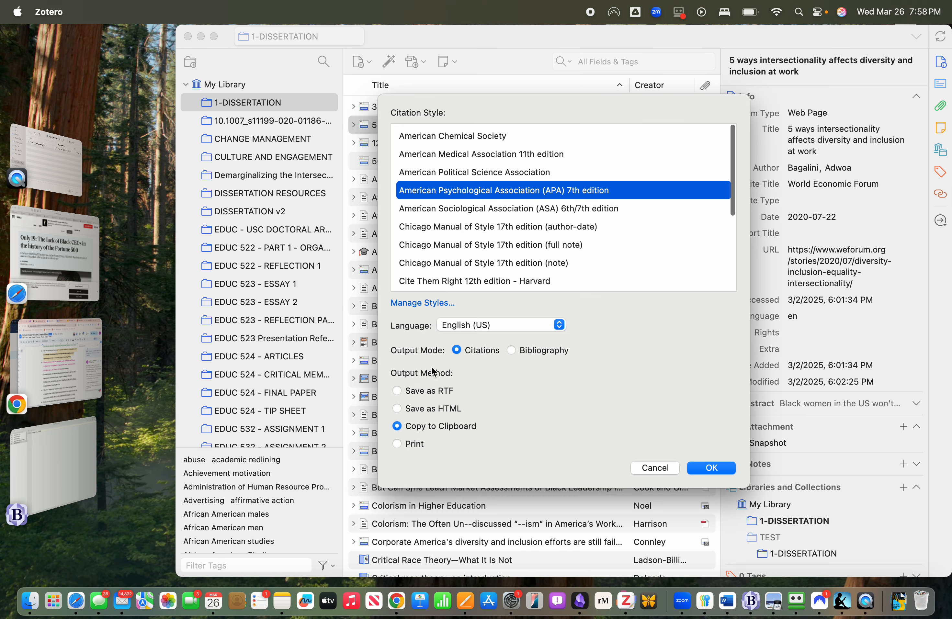
pyautogui.click(699, 469)
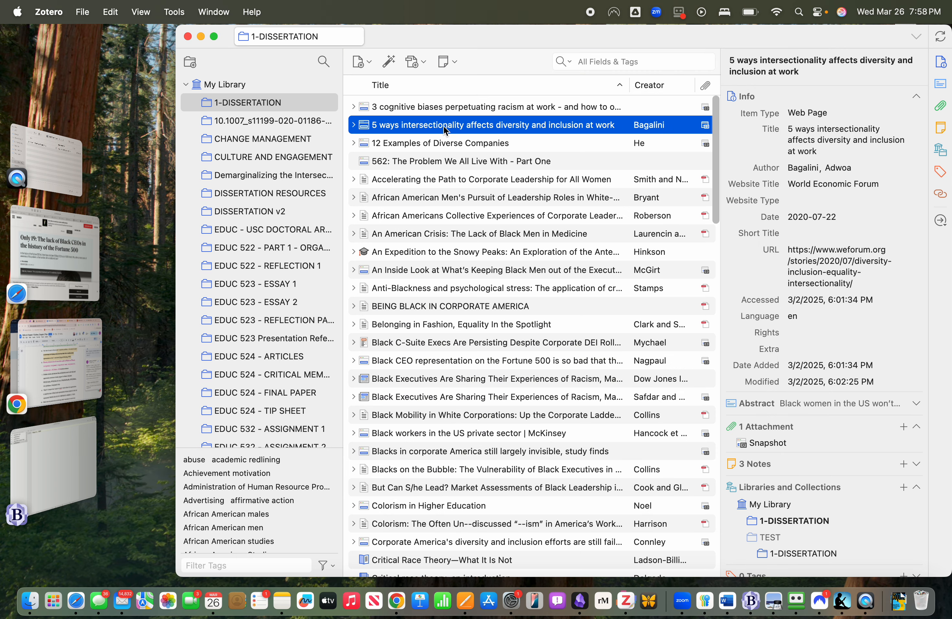
# Step: Copy the citation of "Accelerating the Path to Corporate Leadership for All Women" and paste it three lines below the first citation in BBEdit
pyautogui.click(429, 148)
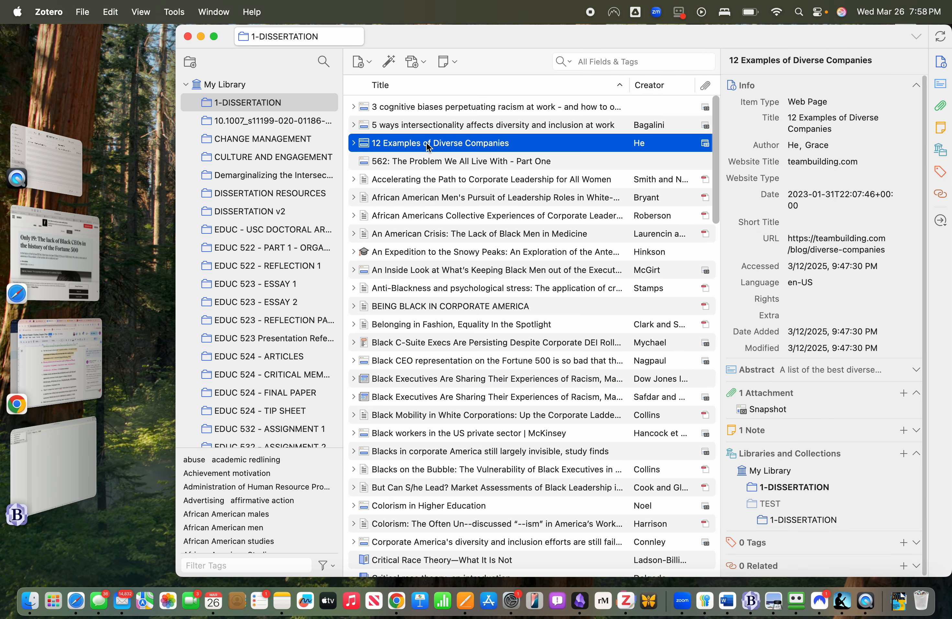
pyautogui.click(431, 180)
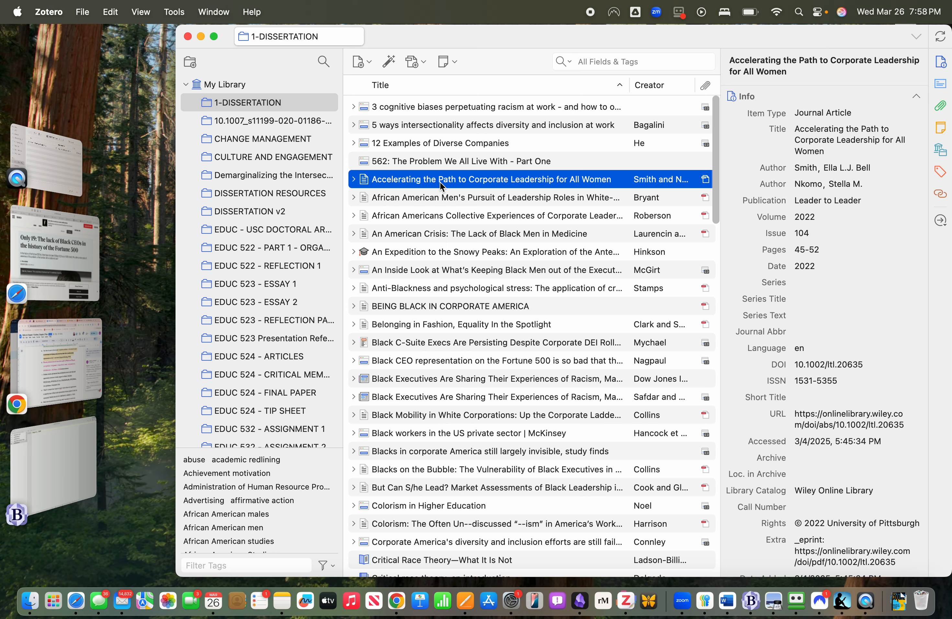
pyautogui.press('super+Tab')
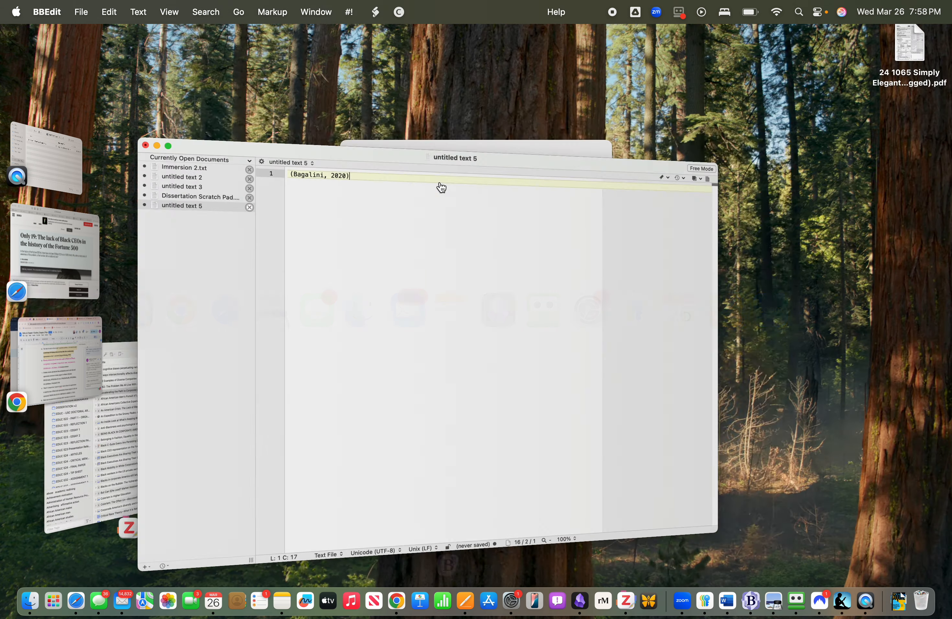
pyautogui.press('Return')
pyautogui.press('Return')
pyautogui.press('Return')
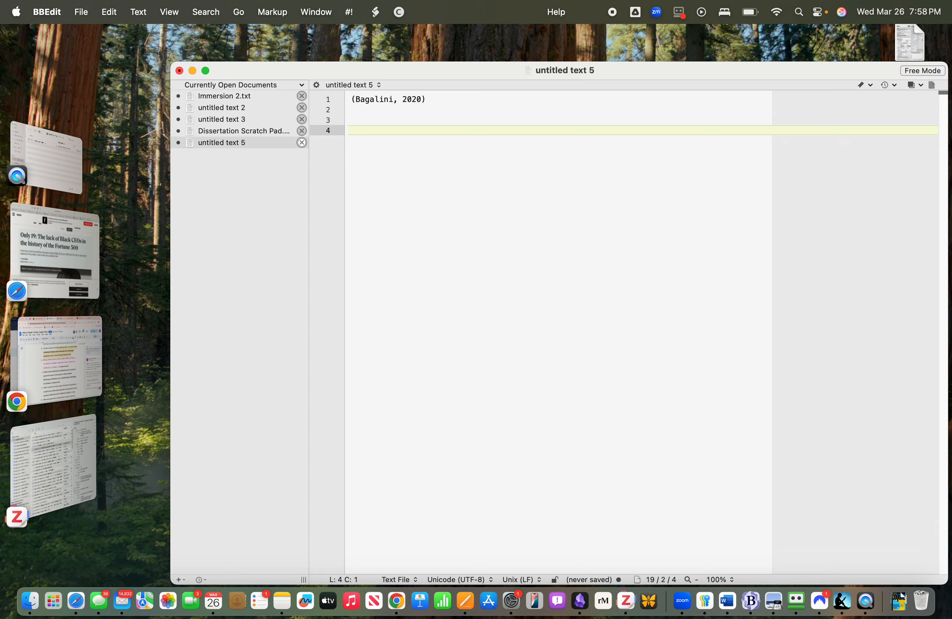
pyautogui.write('(Smith & Nkomo, 2022)')
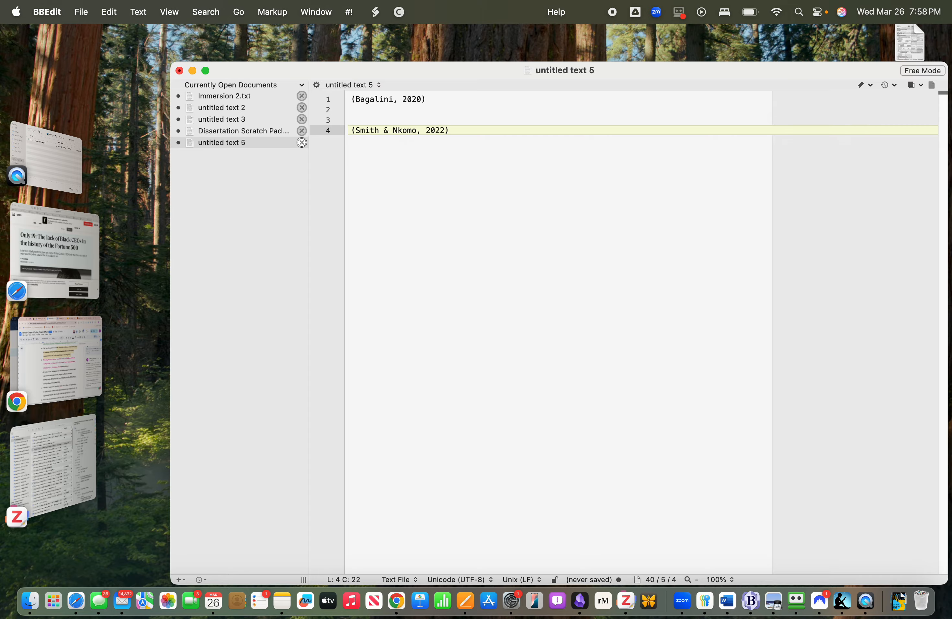
# Step: Switch to Zotero and copy the bibliography entry of "Accelerating the Path to Corporate Leadership for All Women"
pyautogui.press('super+Tab')
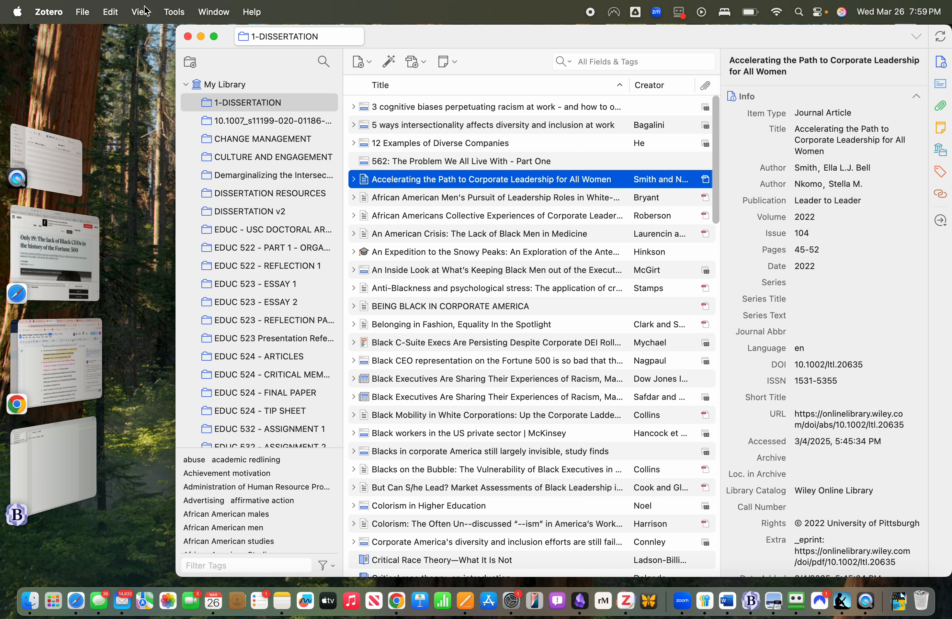
pyautogui.click(111, 13)
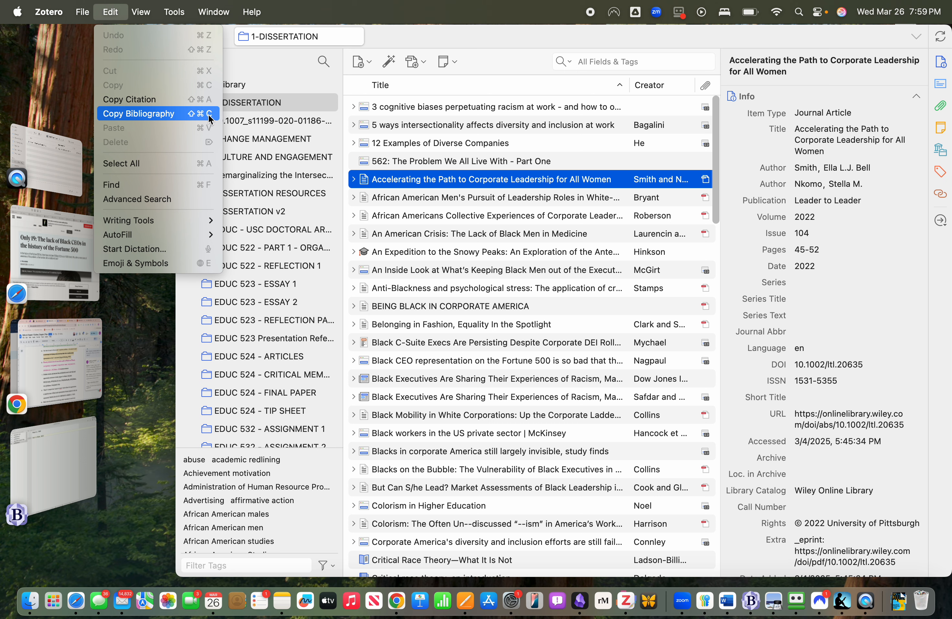
pyautogui.click(412, 204)
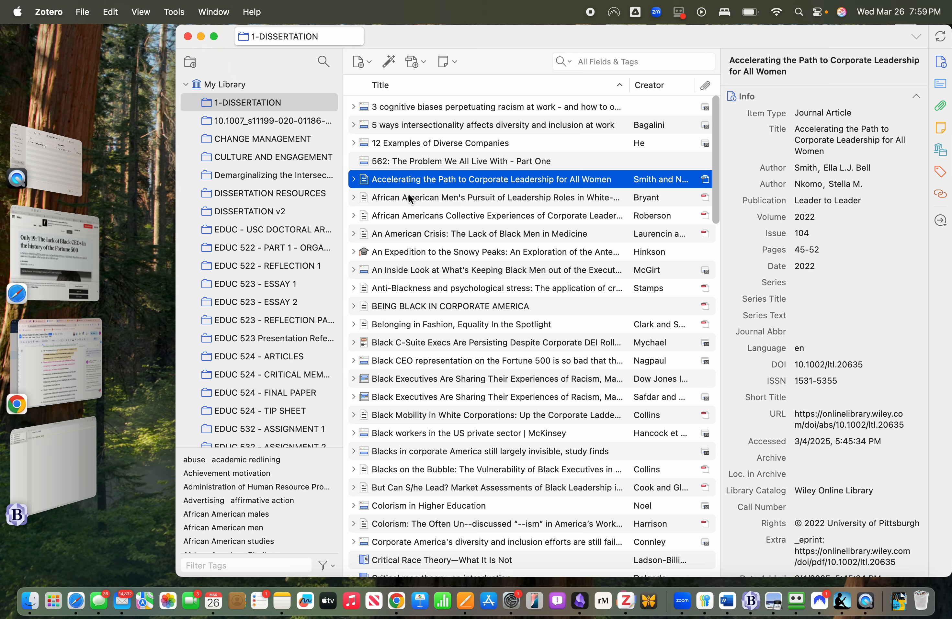
pyautogui.click(408, 198)
pyautogui.click(409, 181)
pyautogui.press('super+shift+a')
# Step: Switch to BBEdit and paste the full reference two lines below its in-text citation, adding two blank lines after it
pyautogui.press('super+Tab')
pyautogui.write('(Smith & Nkomo, 2022)')
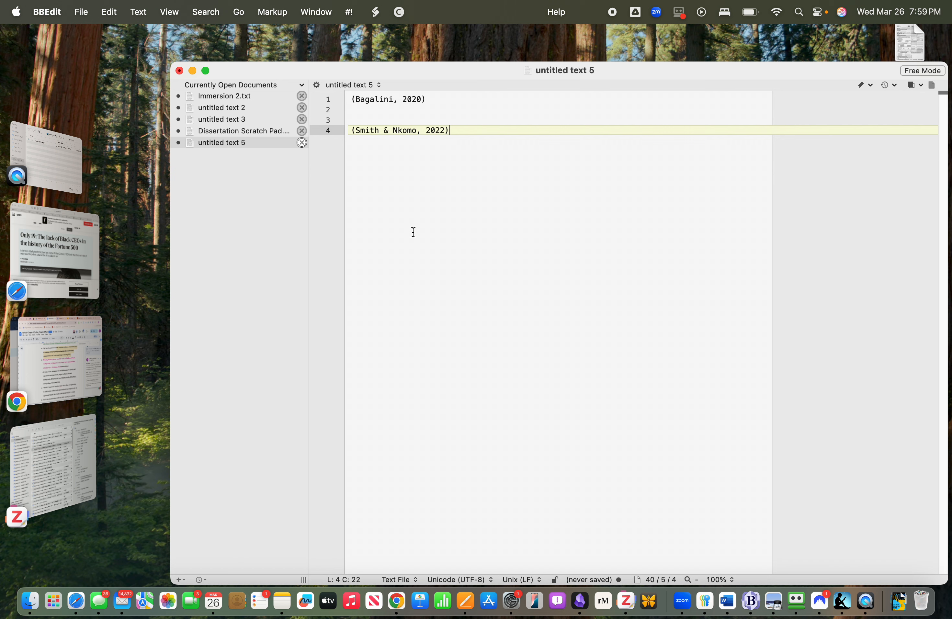
pyautogui.press('Return')
pyautogui.press('Return')
pyautogui.write('Smith, E. L. J. B., & Nkomo, S. M. (2022). Accelerating the Path to Corporate Leadership for All Women. Leader to Leader, 2022(104), 45–52. https://doi.org/10.1002/ltl.20635')
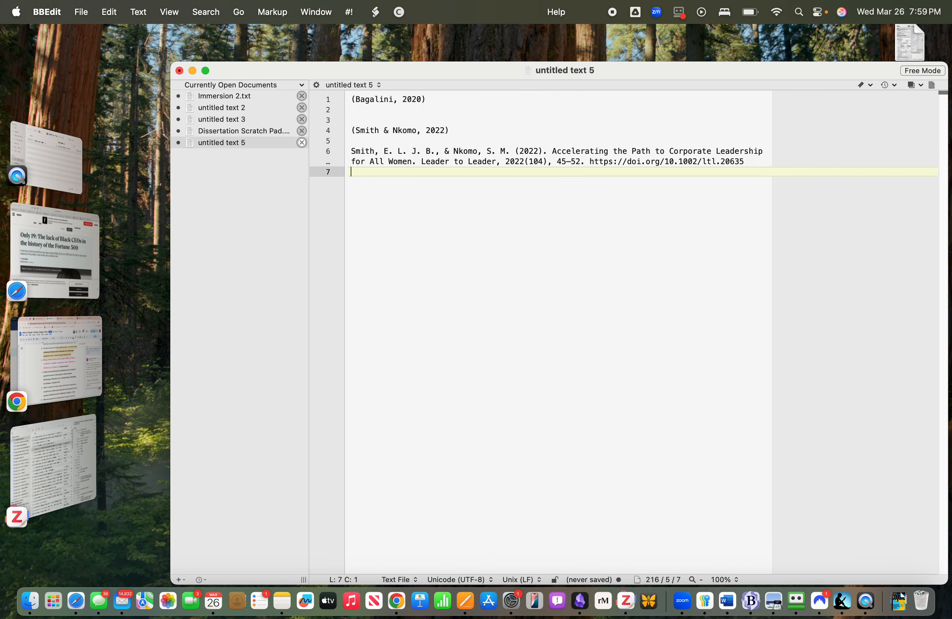
pyautogui.press('Return')
pyautogui.press('Return')
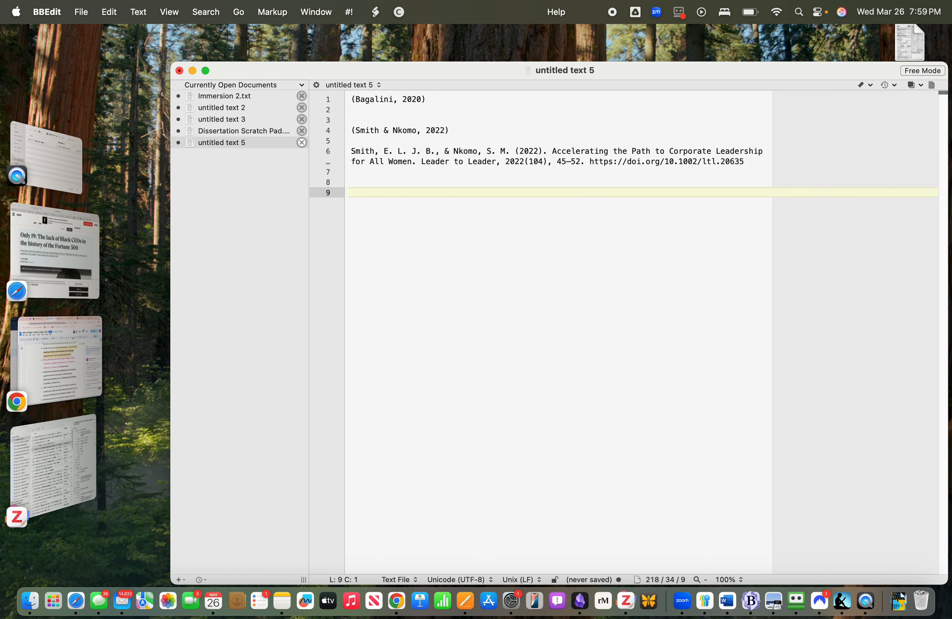